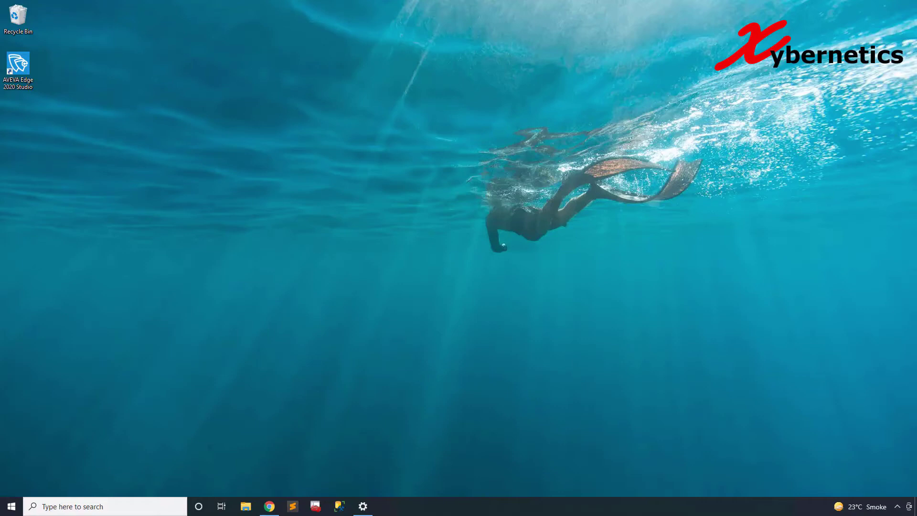
# - Launch SQL Server Management Studio from the Start menu and connect to the server
pyautogui.press('super')
pyautogui.scroll(-5, 72, 397)
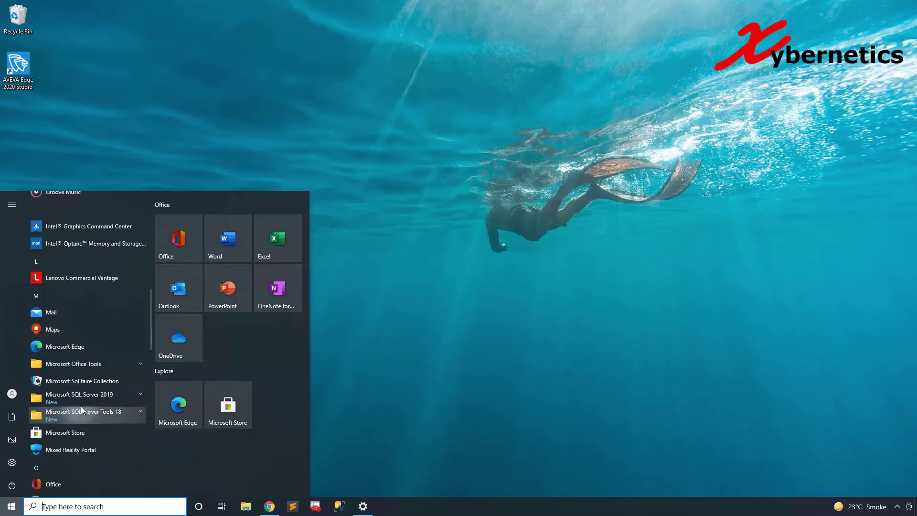
pyautogui.click(105, 415)
pyautogui.click(82, 287)
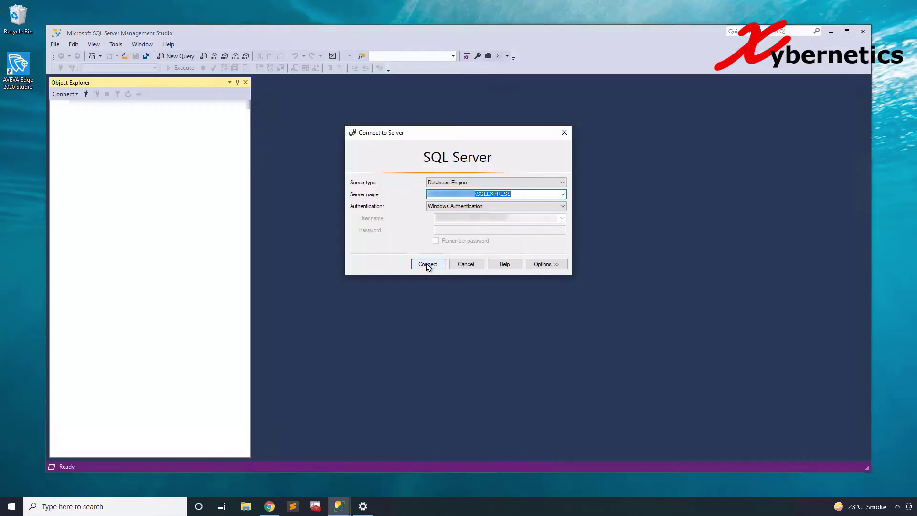
pyautogui.click(425, 264)
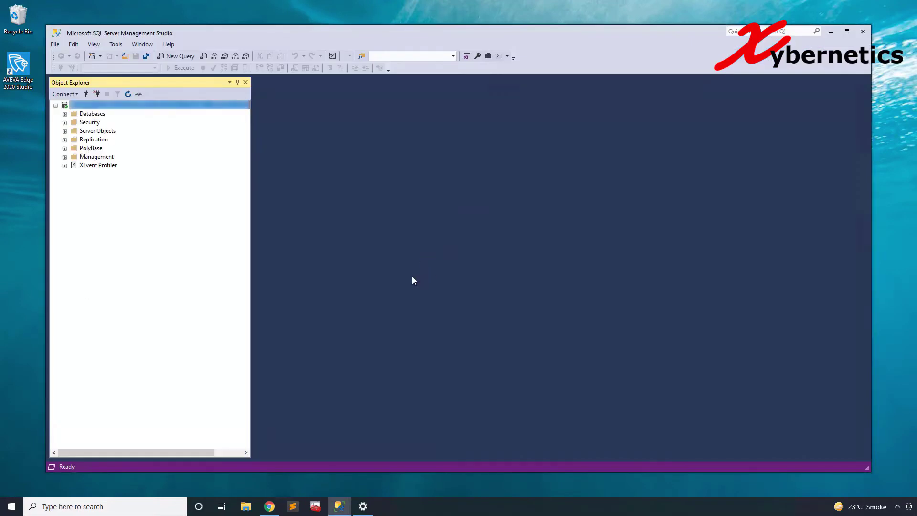
# - Switch the server's Security setting to SQL Server and Windows Authentication mode
pyautogui.rightClick(147, 105)
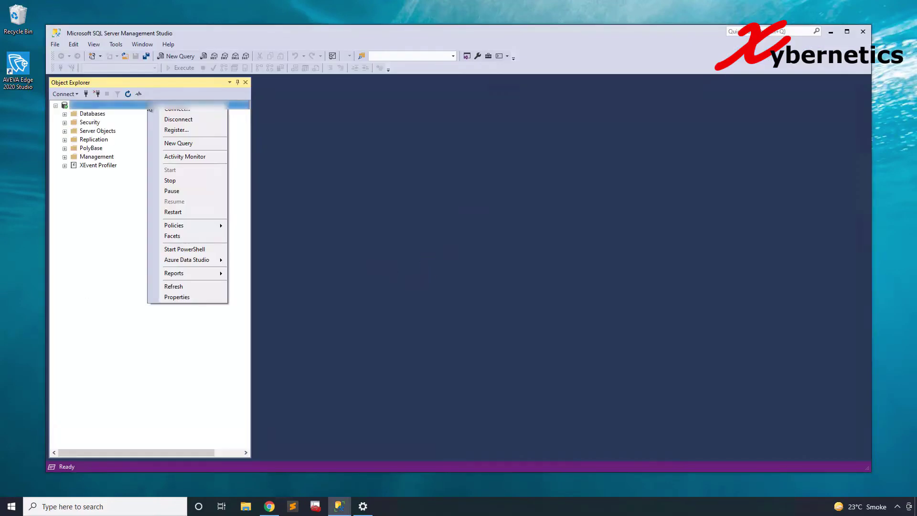
pyautogui.click(188, 297)
pyautogui.click(313, 140)
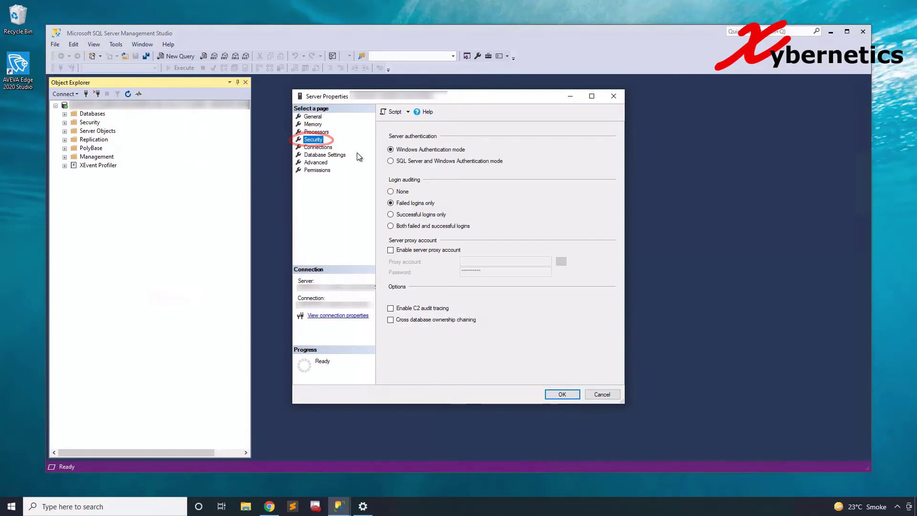
pyautogui.click(423, 160)
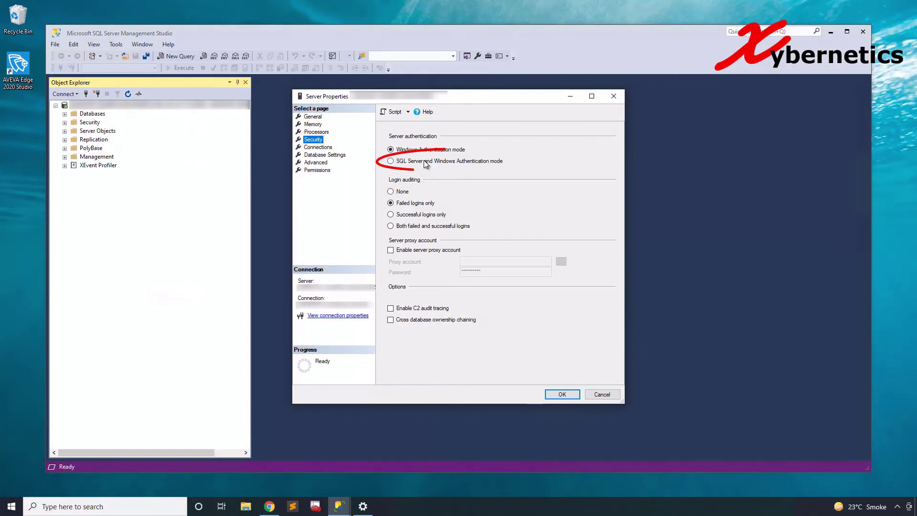
pyautogui.click(562, 396)
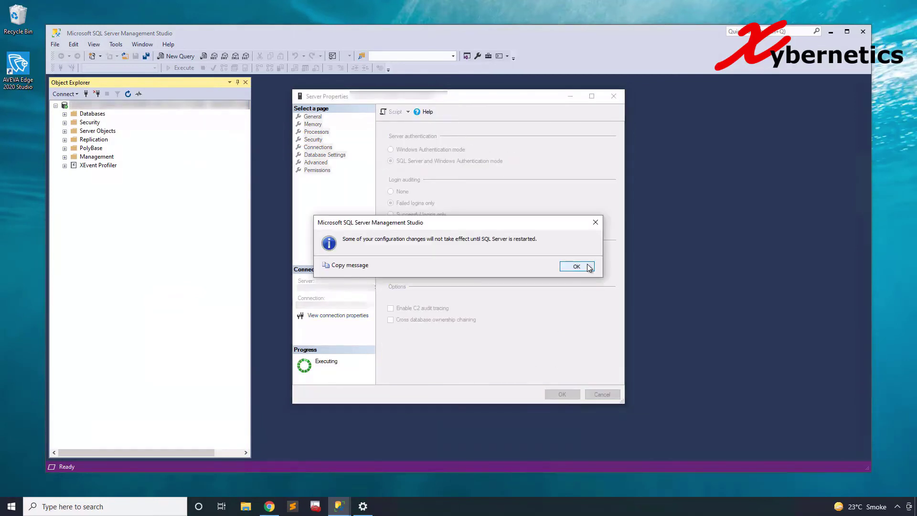
# - Dismiss the restart notice and open the sa login's properties under Security > Logins
pyautogui.click(576, 266)
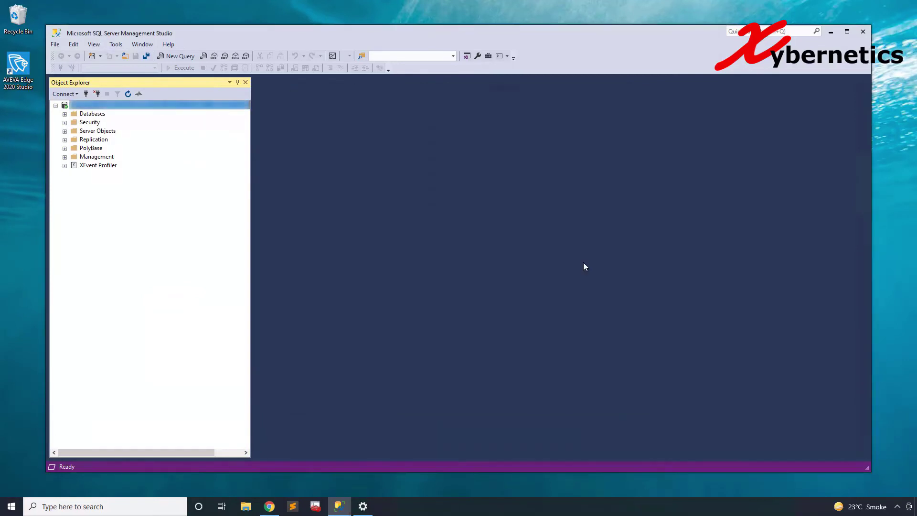
pyautogui.click(65, 123)
pyautogui.click(74, 131)
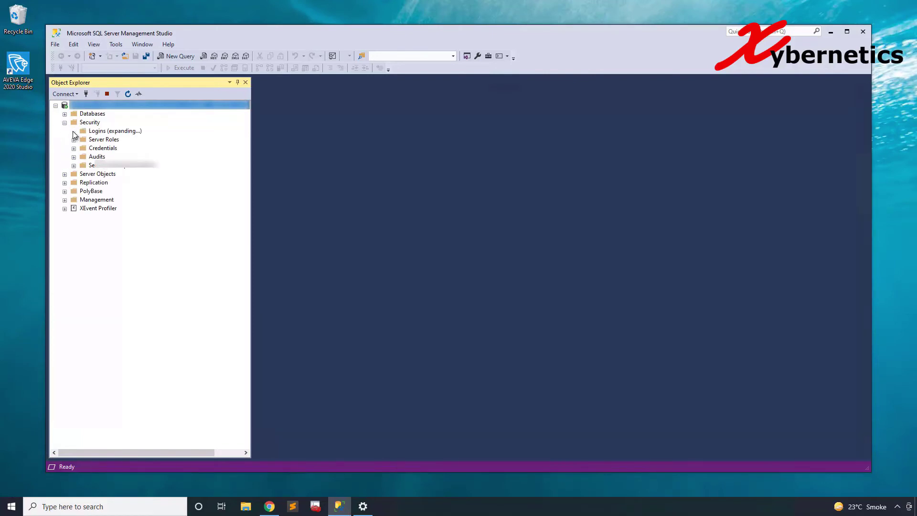
pyautogui.rightClick(101, 218)
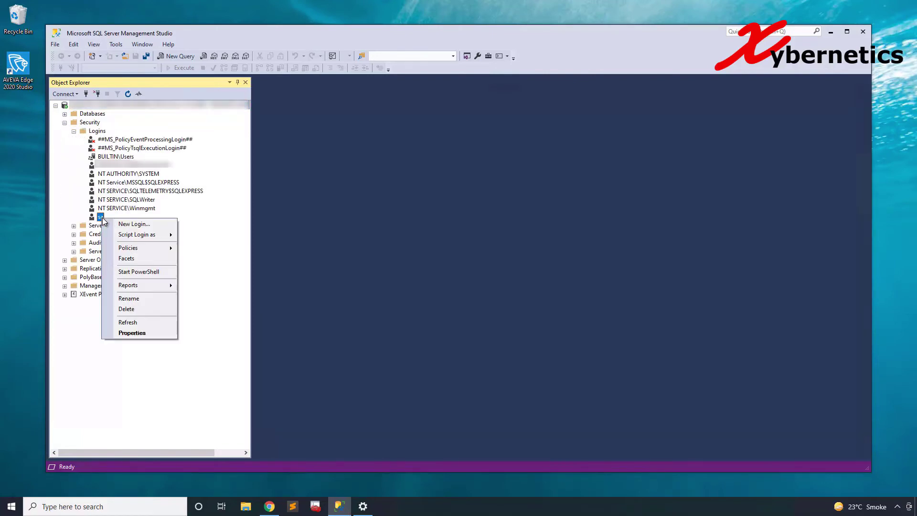
pyautogui.click(144, 329)
# - Give sa a new confirmed password and set its Status to Enabled
pyautogui.press('Tab')
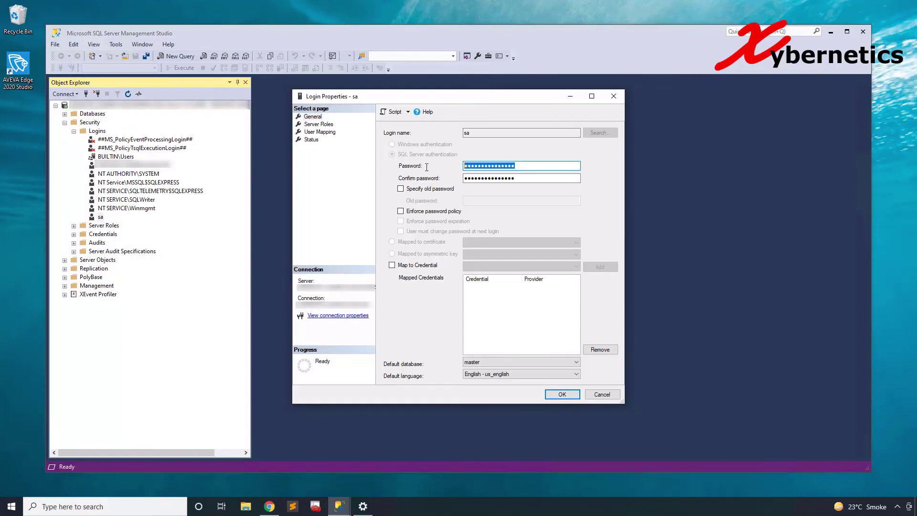
pyautogui.write('Password123')
pyautogui.press('Tab')
pyautogui.write('Passw')
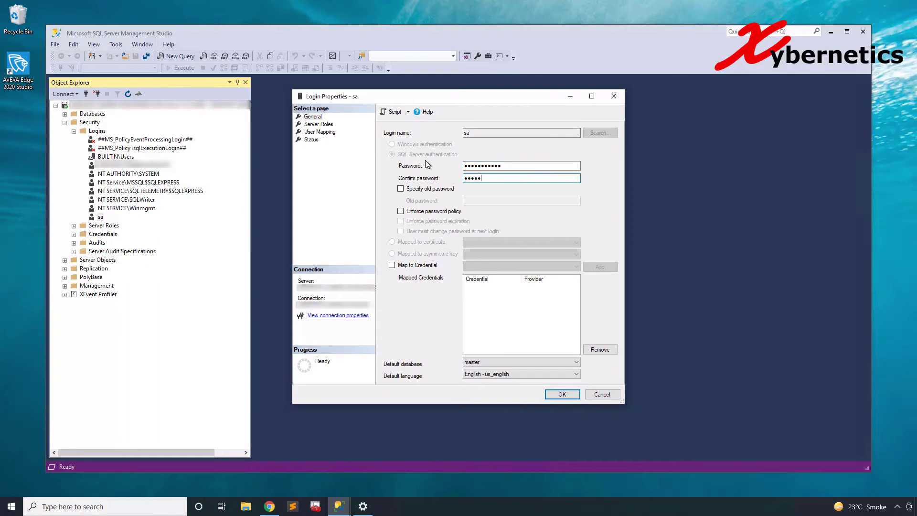
pyautogui.write('ord123')
pyautogui.click(311, 140)
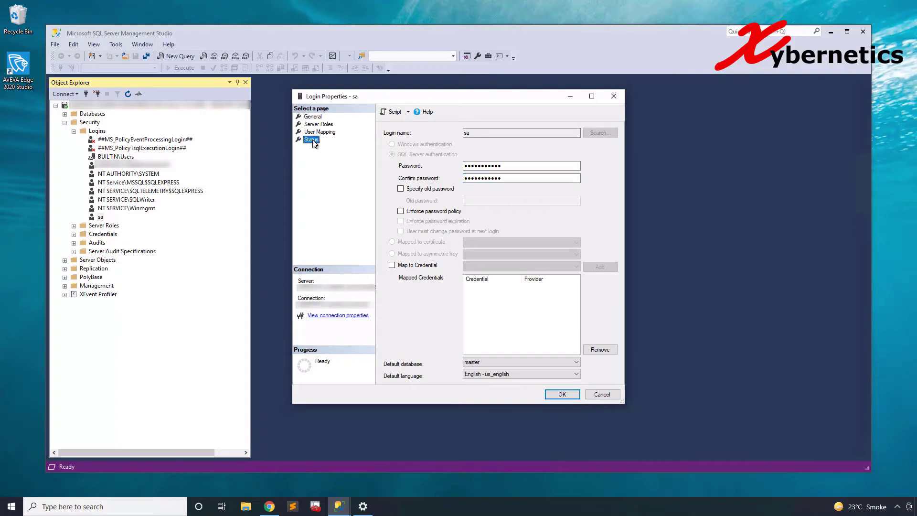
pyautogui.click(401, 192)
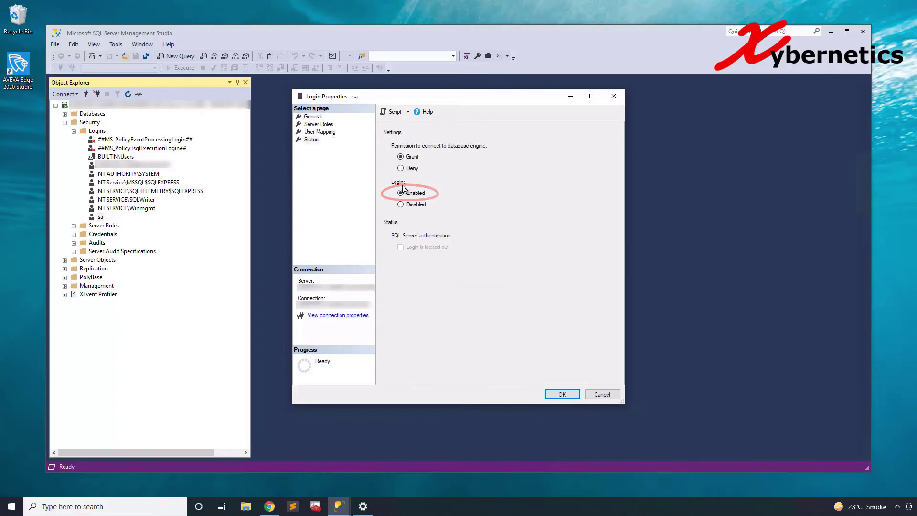
pyautogui.click(562, 394)
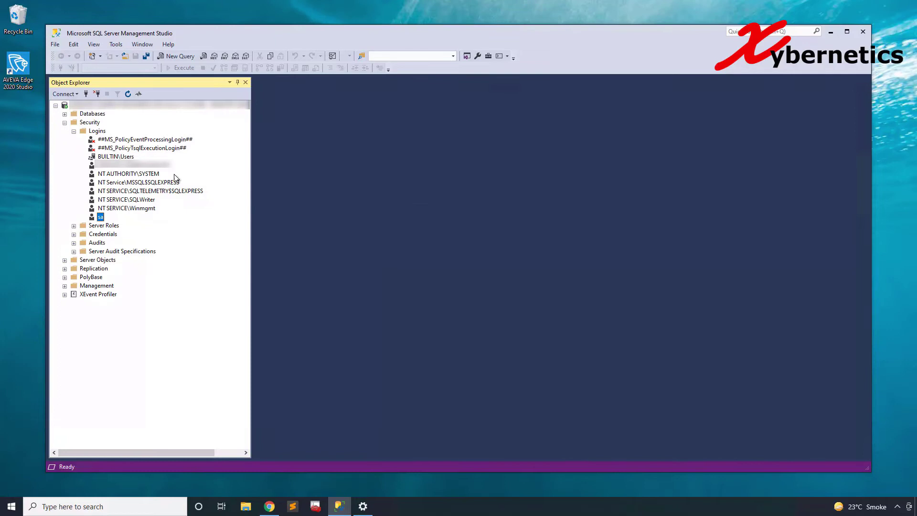
# - Create a new database named SampleDB under Databases with default settings
pyautogui.click(65, 122)
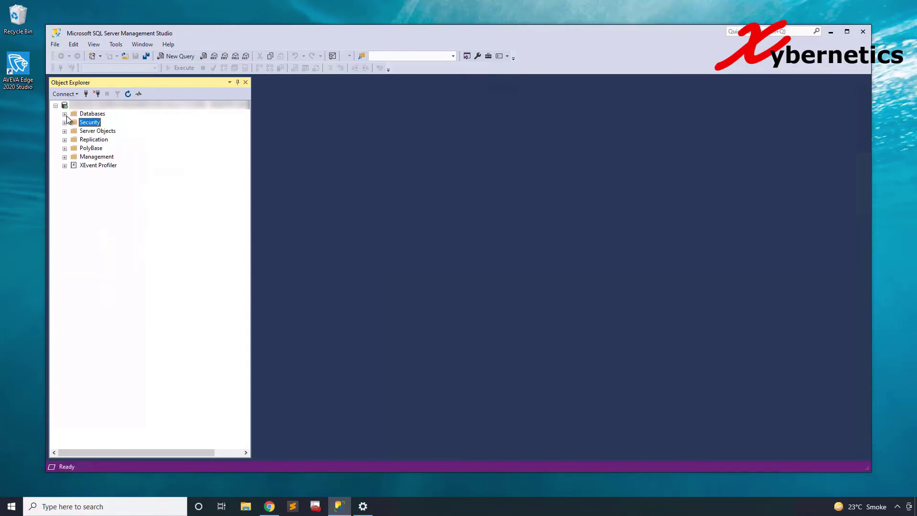
pyautogui.click(64, 113)
pyautogui.rightClick(85, 115)
pyautogui.click(116, 121)
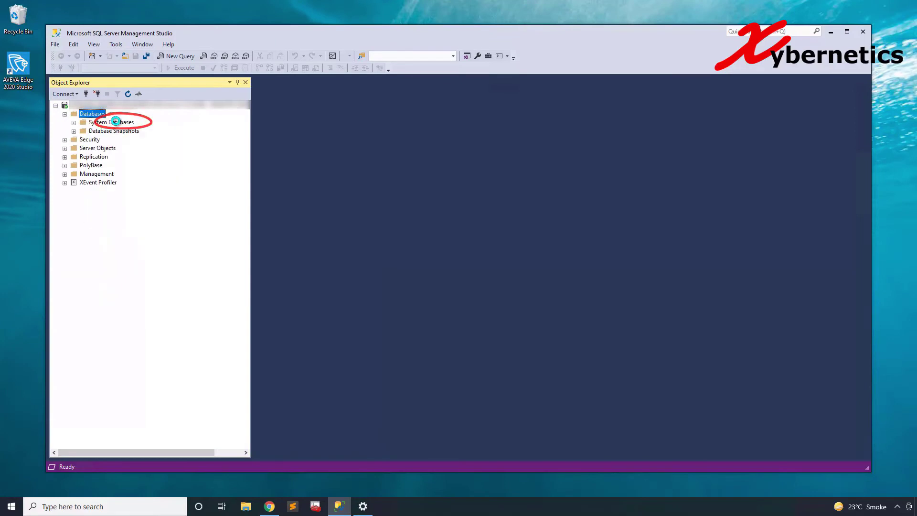
pyautogui.write('SampleDB')
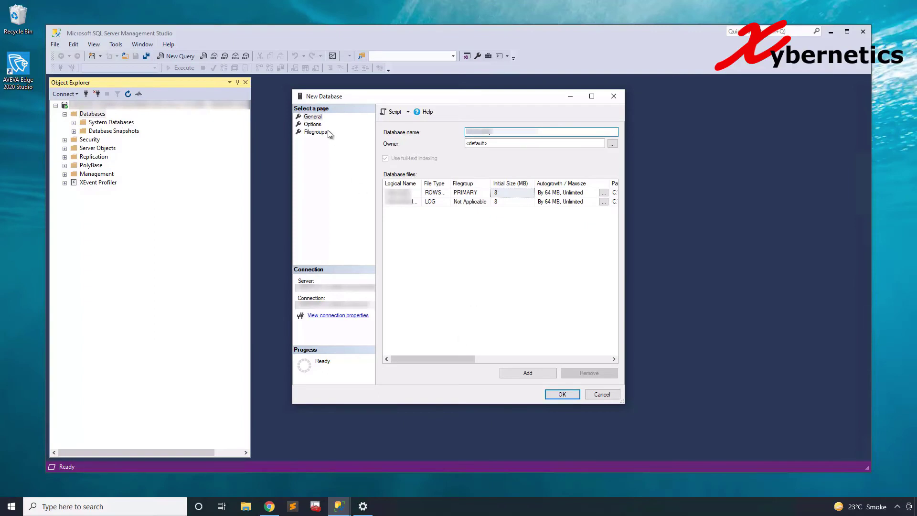
pyautogui.click(313, 124)
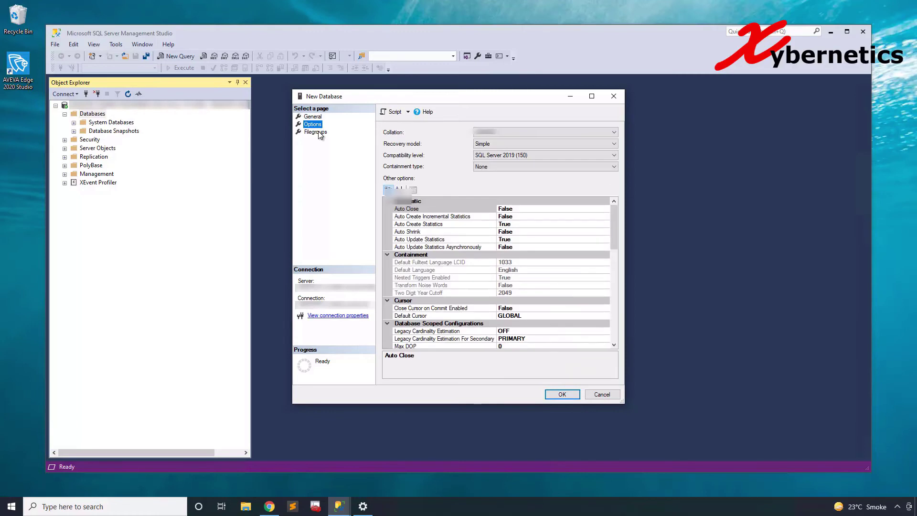
pyautogui.click(316, 132)
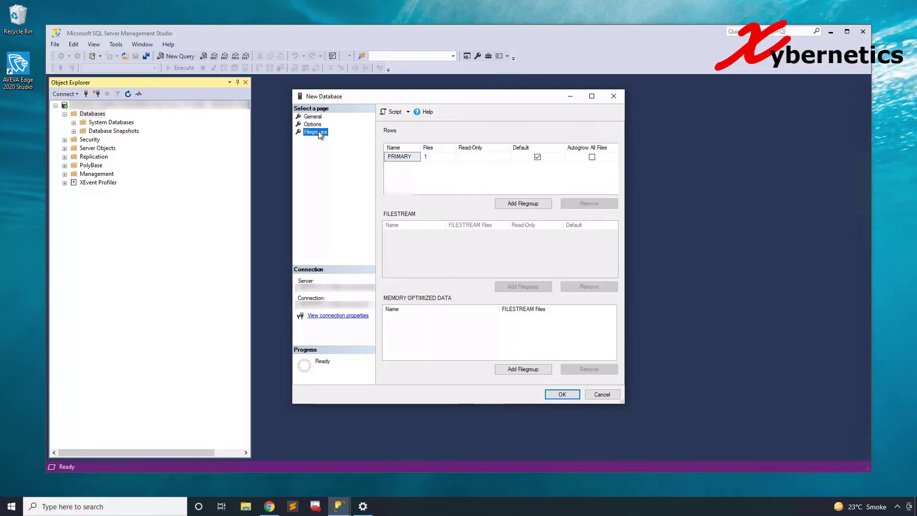
pyautogui.click(313, 117)
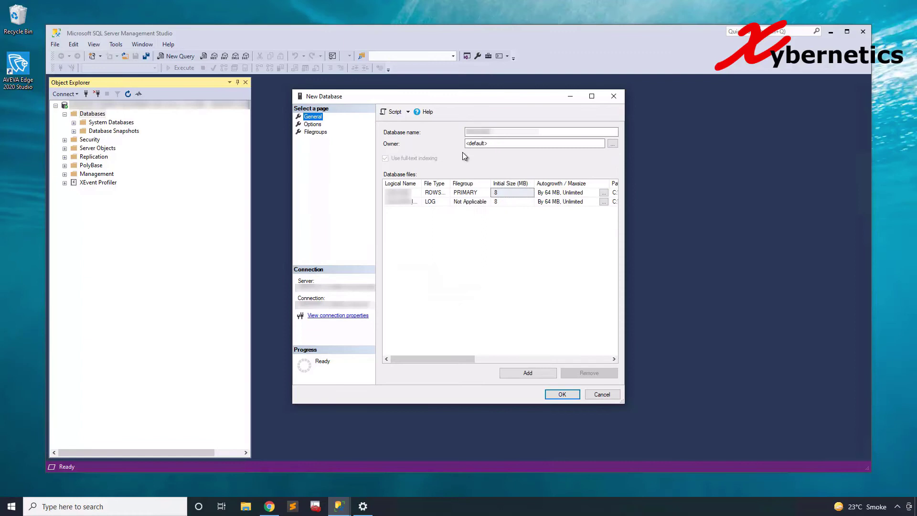
pyautogui.click(564, 396)
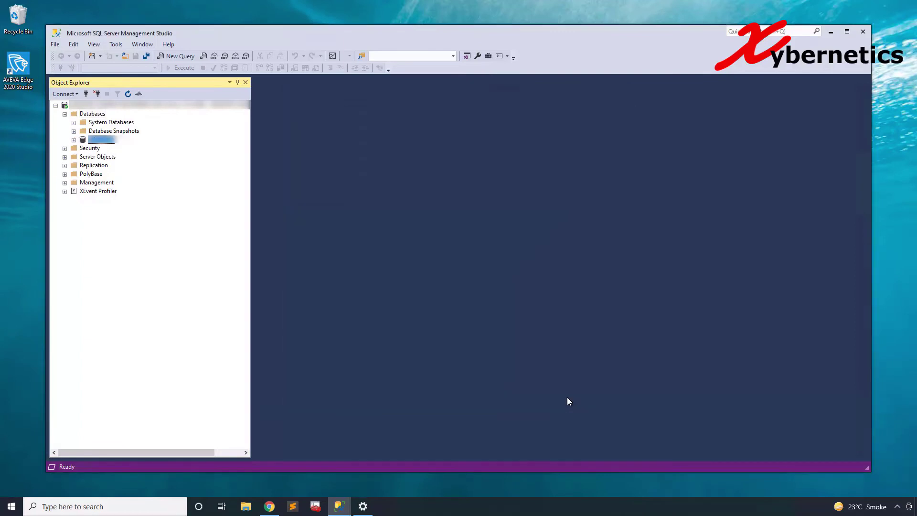
# - Close Management Studio and start SQL Server 2019 Configuration Manager with administrator approval
pyautogui.click(864, 37)
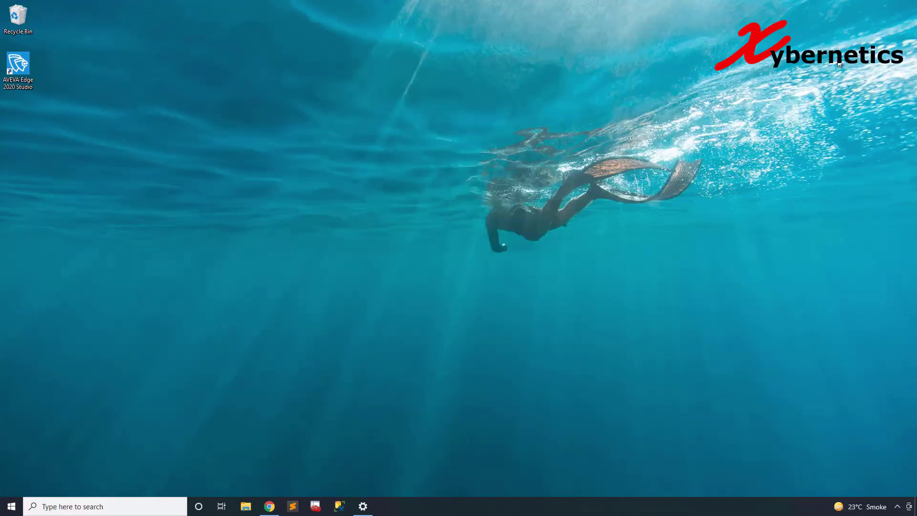
pyautogui.click(11, 505)
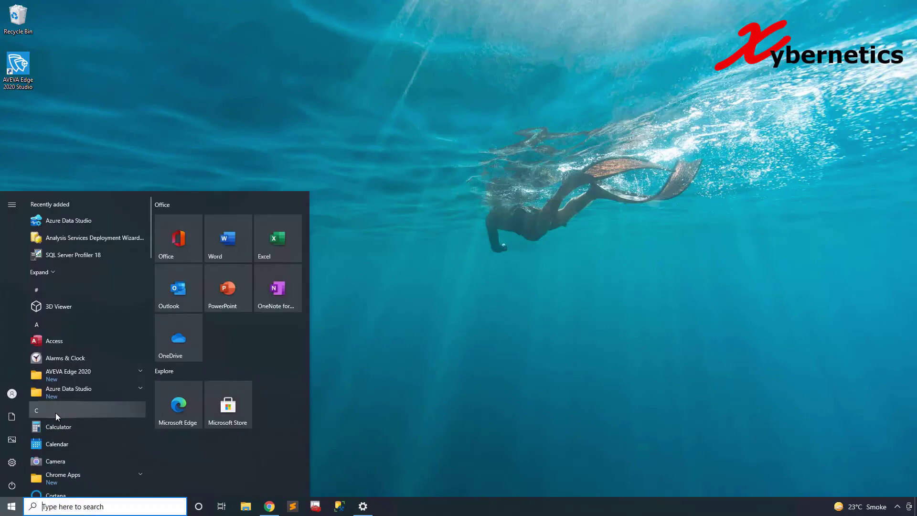
pyautogui.scroll(-5, 56, 413)
pyautogui.scroll(-3, 67, 410)
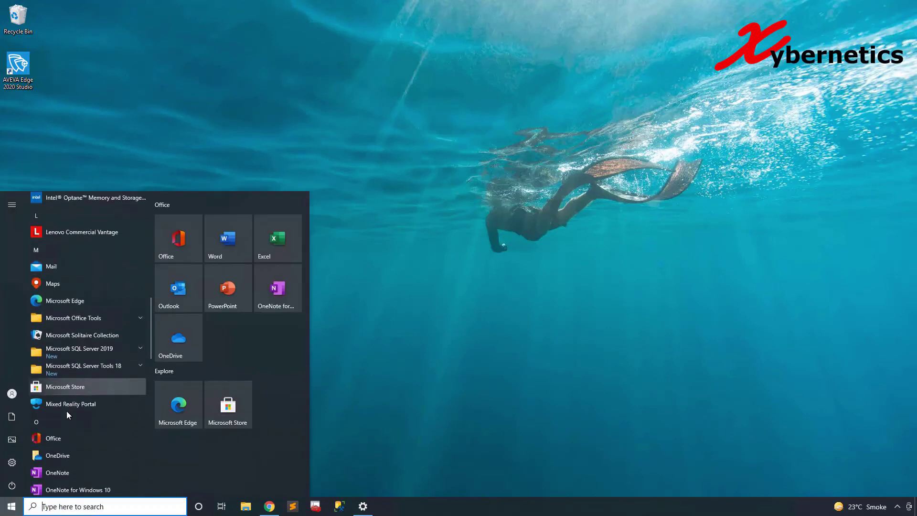
pyautogui.click(93, 348)
pyautogui.click(94, 372)
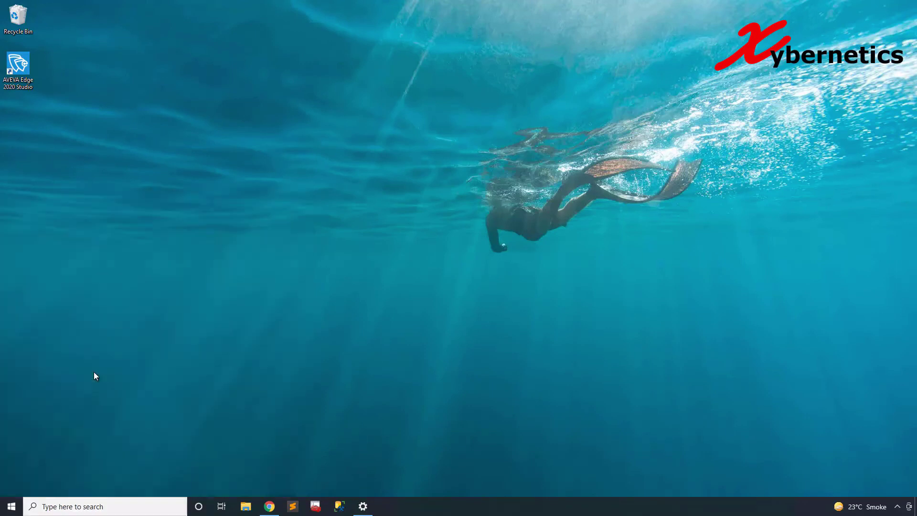
pyautogui.click(389, 314)
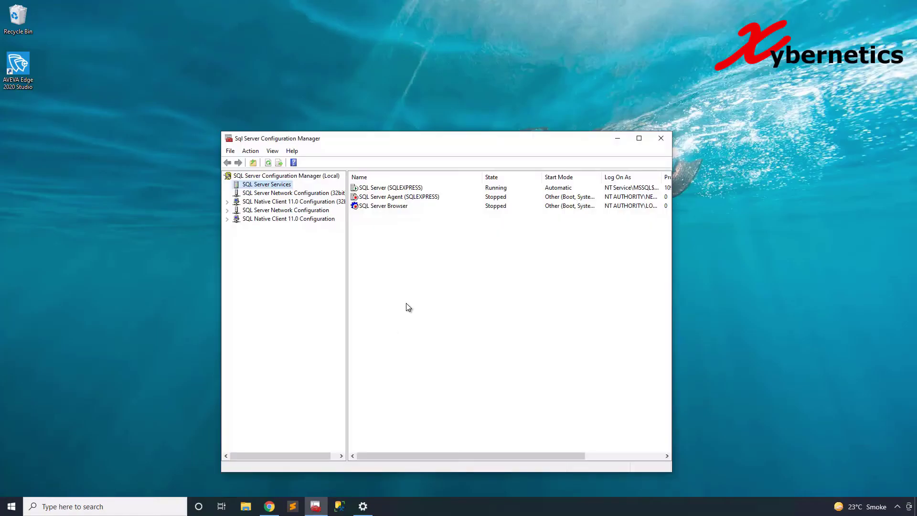
# - Stop the SQL Server (SQLEXPRESS) service and start it again
pyautogui.rightClick(383, 187)
pyautogui.click(403, 204)
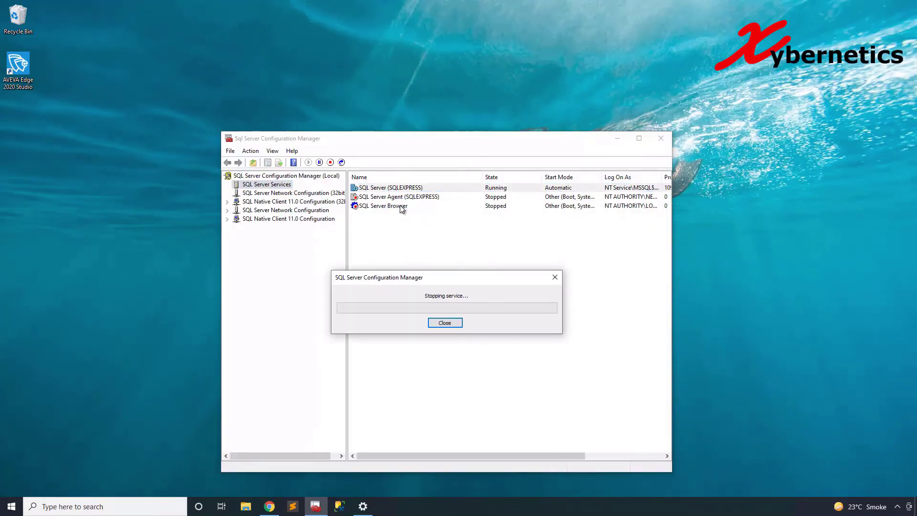
pyautogui.rightClick(399, 187)
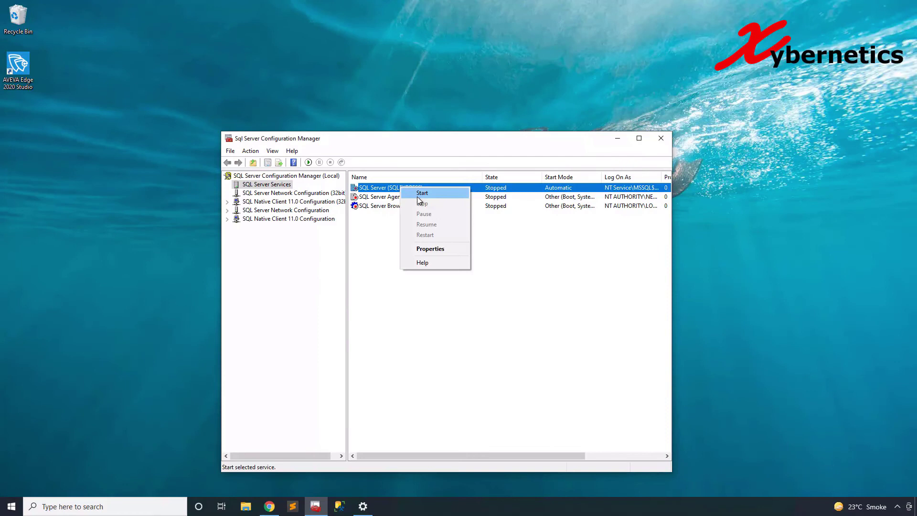
pyautogui.click(417, 194)
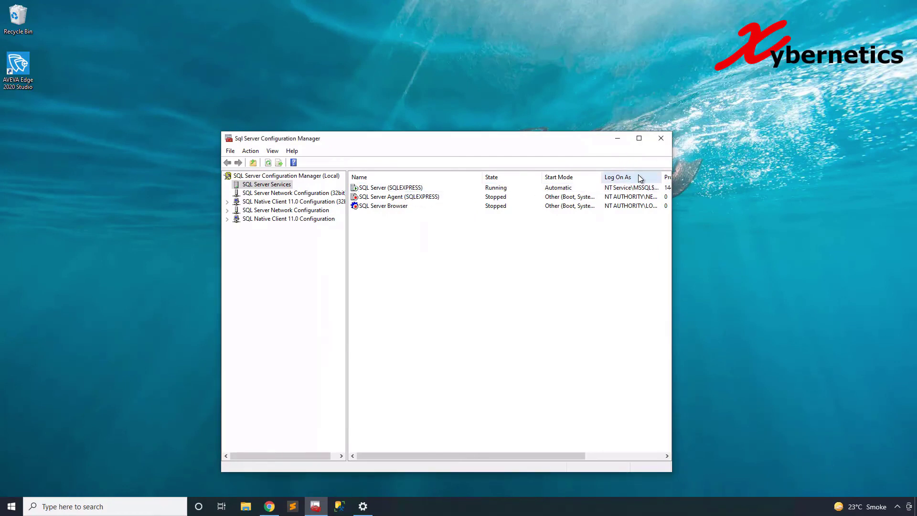
# - Close Configuration Manager and launch AVEVA Edge 2020 Studio, showing the Project ribbon
pyautogui.click(661, 138)
pyautogui.doubleClick(23, 74)
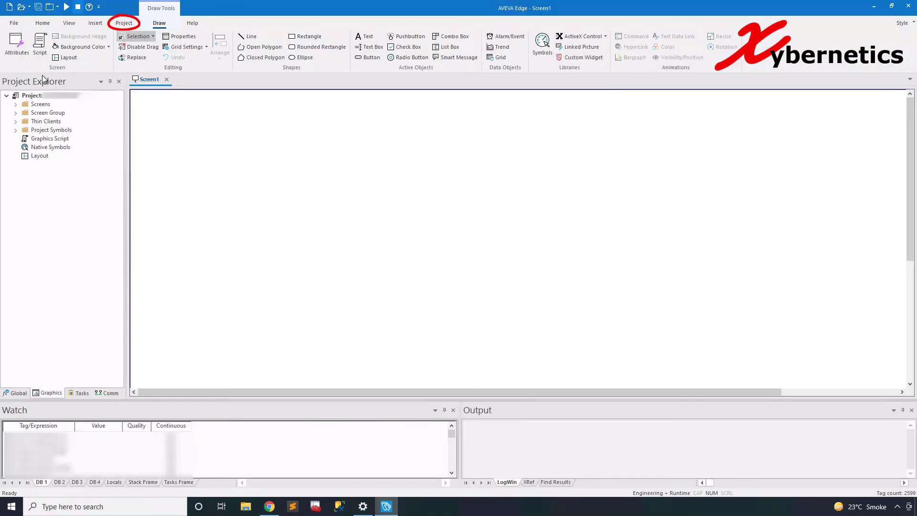
pyautogui.click(119, 23)
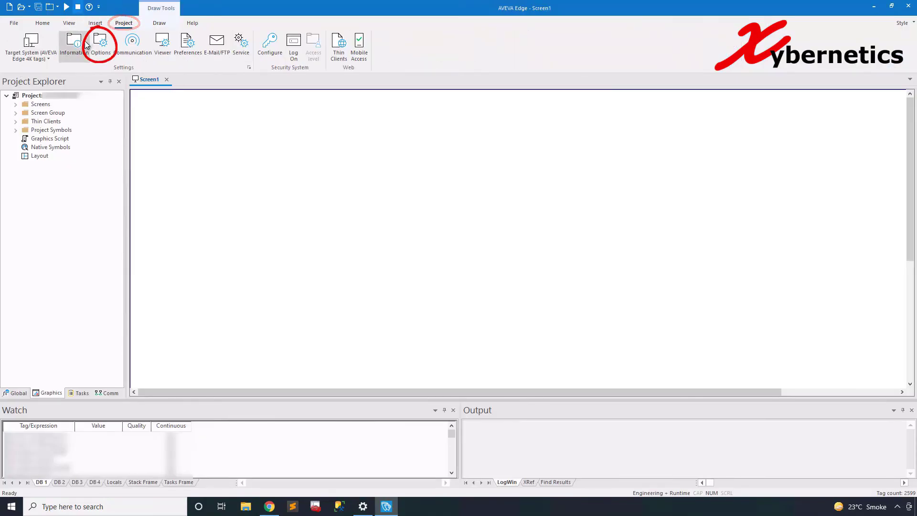
# - Build the default database connection to SampleDB on localhost\SQLEXPRESS and test it successfully
pyautogui.click(100, 44)
pyautogui.click(370, 292)
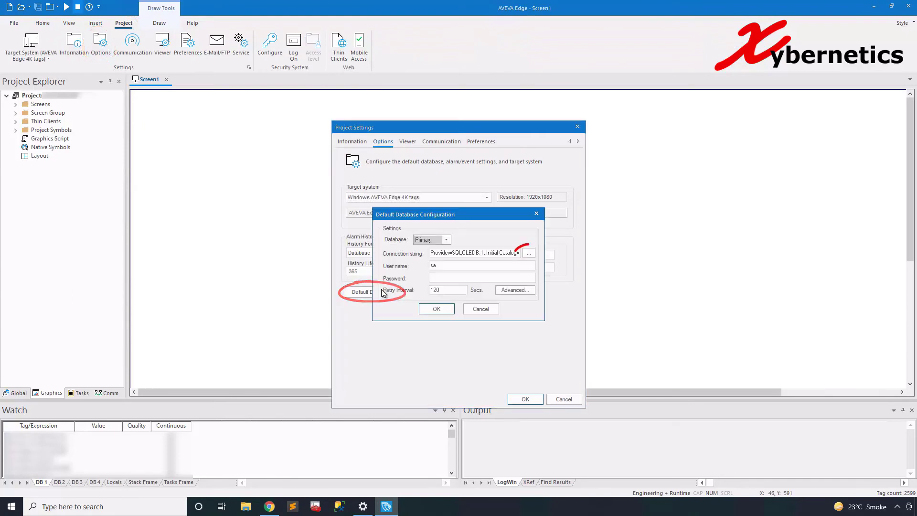
pyautogui.click(527, 253)
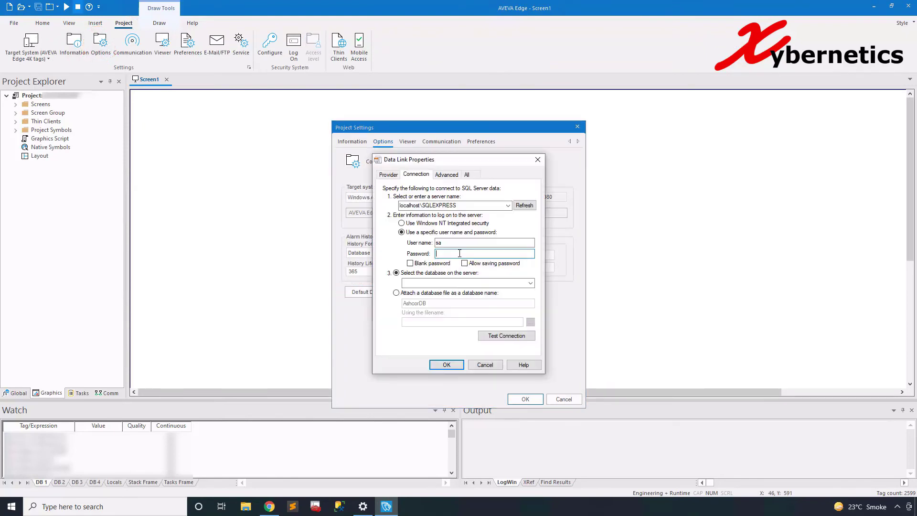
pyautogui.write('123')
pyautogui.click(530, 283)
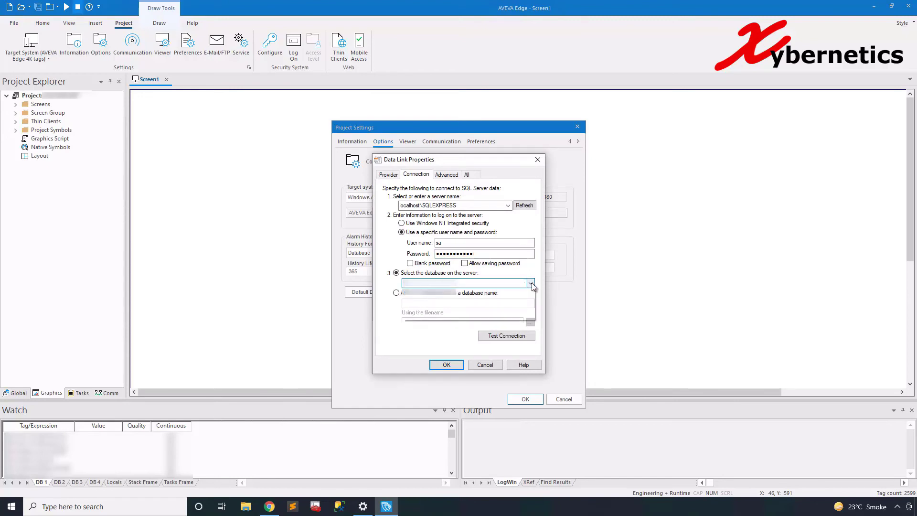
pyautogui.click(494, 294)
pyautogui.click(507, 335)
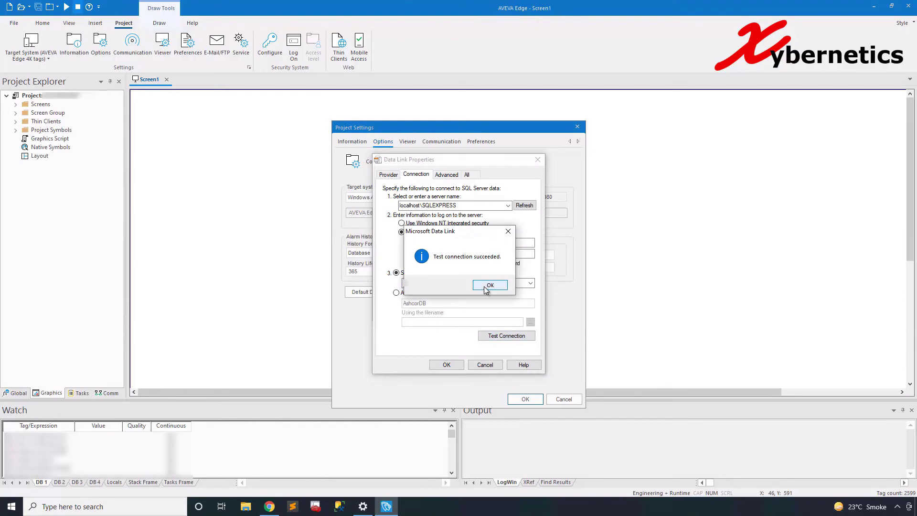
pyautogui.click(487, 283)
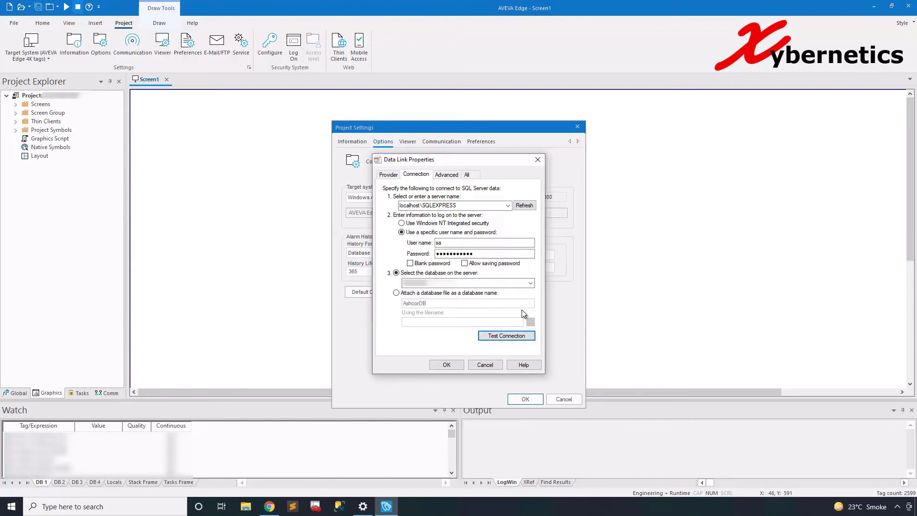
# - Accept the connection string, enter the sa password and confirm the default database
pyautogui.click(455, 365)
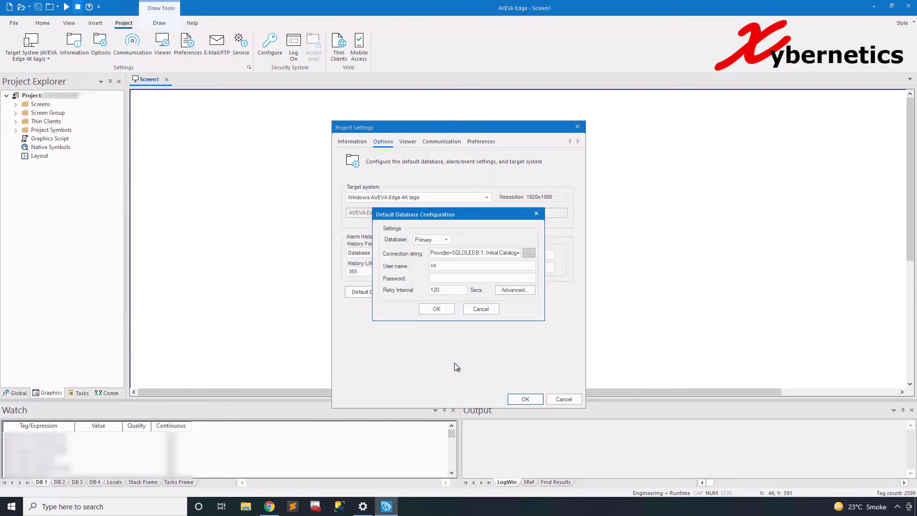
pyautogui.click(469, 277)
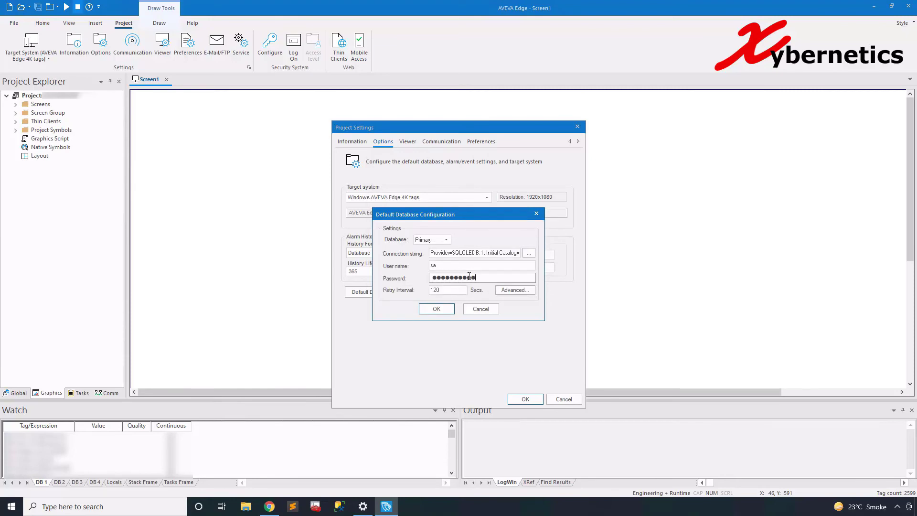
pyautogui.click(437, 310)
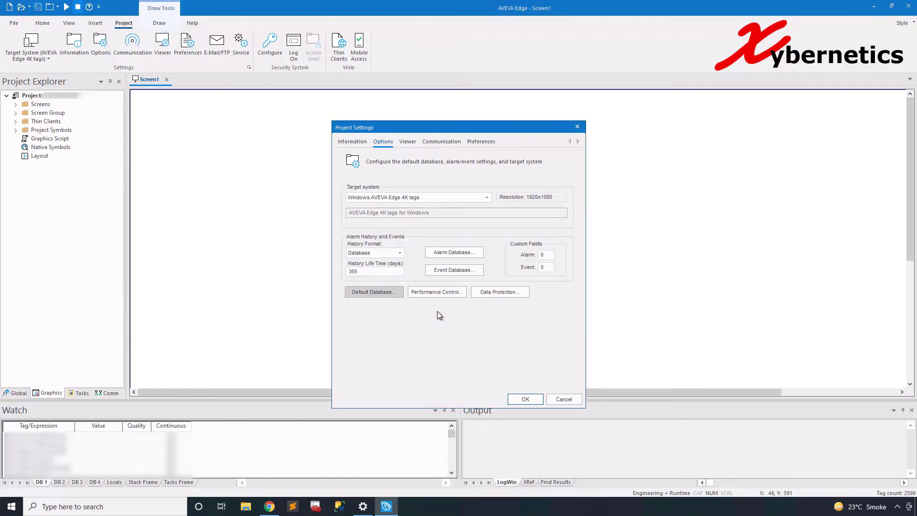
# - Save the project settings, minimize AVEVA Edge, and relaunch SQL Server Management Studio
pyautogui.click(526, 398)
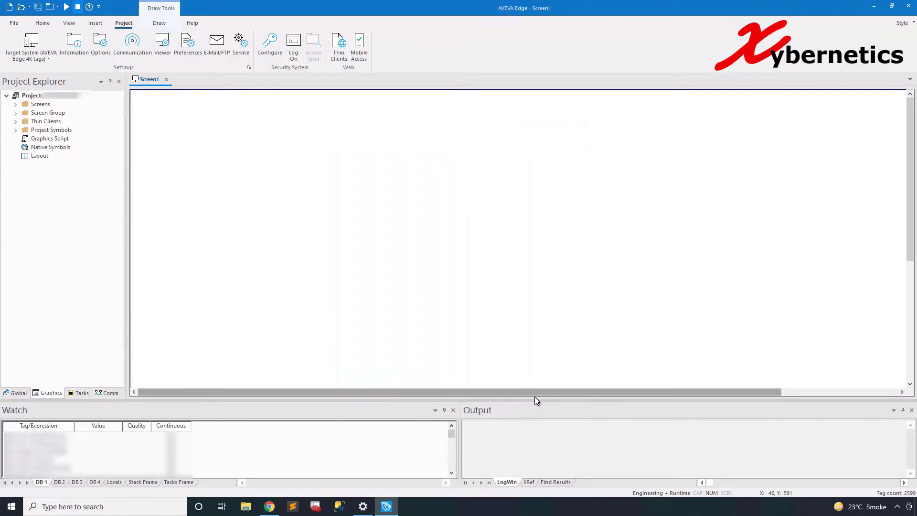
pyautogui.click(873, 6)
pyautogui.click(11, 506)
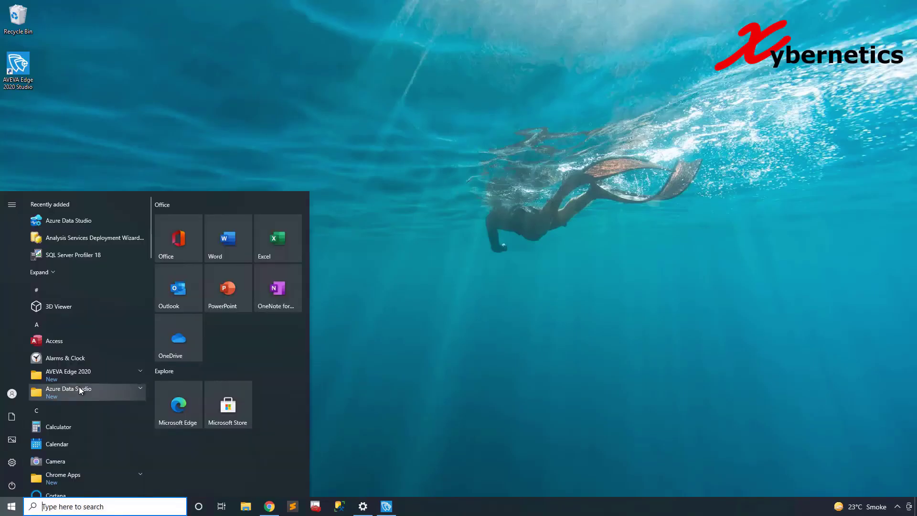
pyautogui.scroll(-5, 79, 385)
pyautogui.scroll(-6, 86, 382)
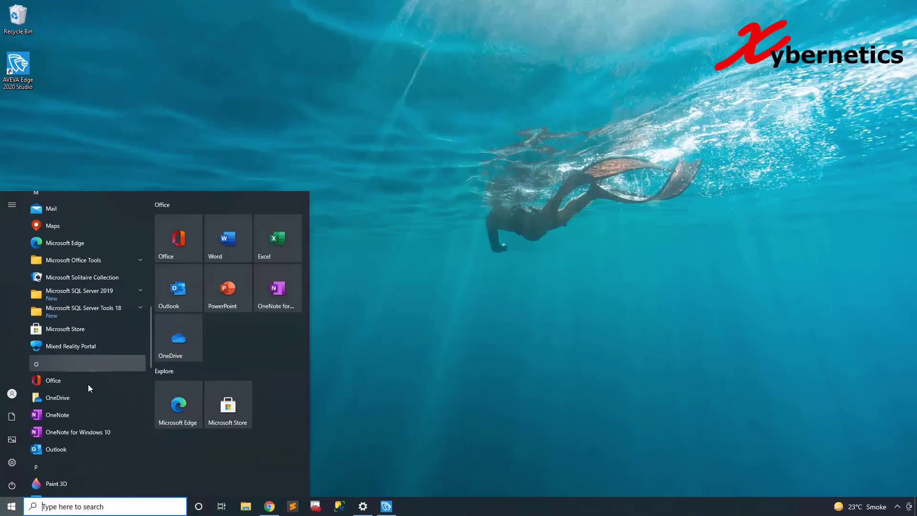
pyautogui.click(117, 276)
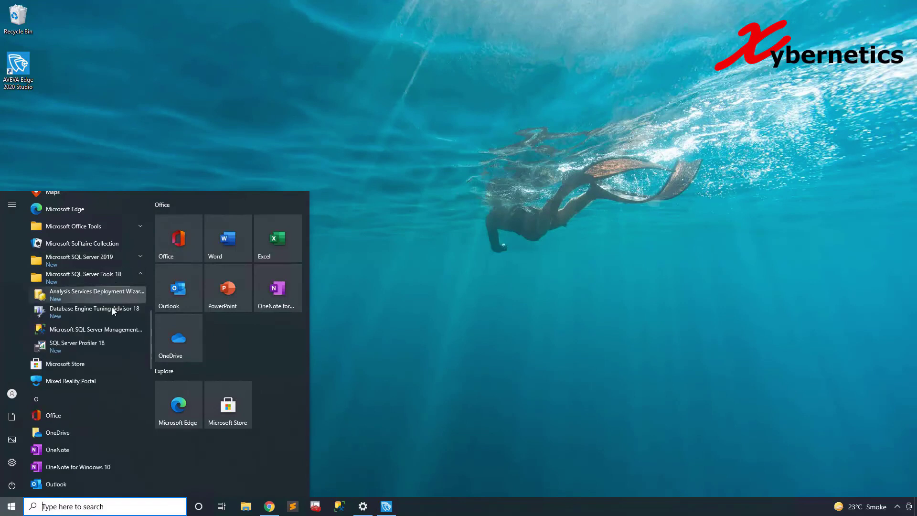
pyautogui.click(105, 333)
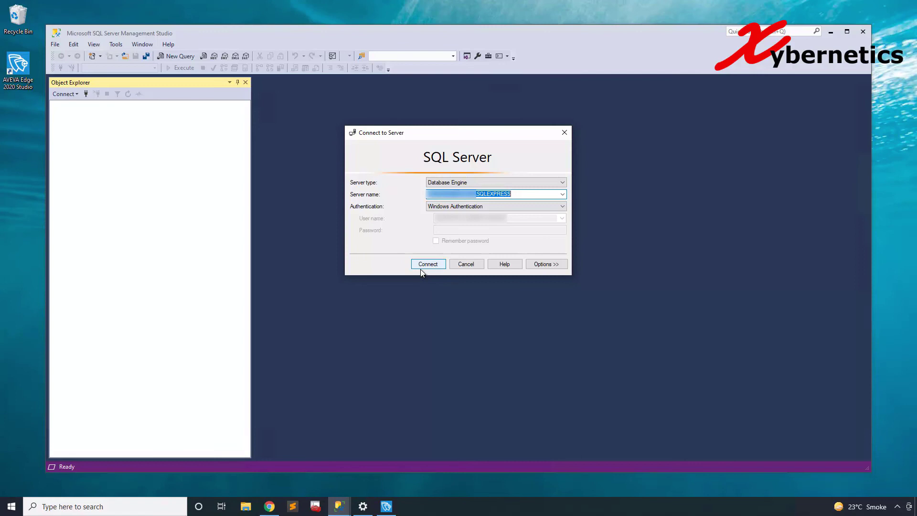
# - Connect to SQLEXPRESS and browse SampleDB's Tables and Database Diagrams, declining diagram support objects
pyautogui.click(420, 267)
pyautogui.click(64, 113)
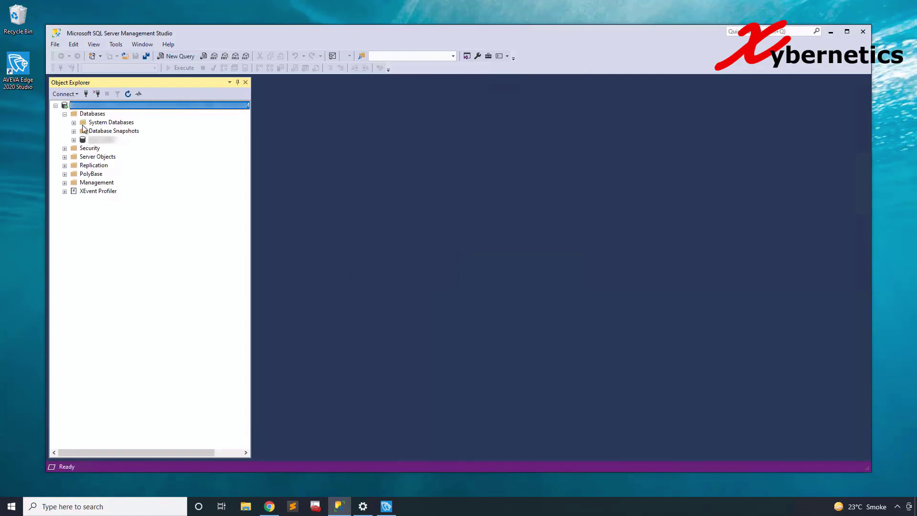
pyautogui.click(74, 140)
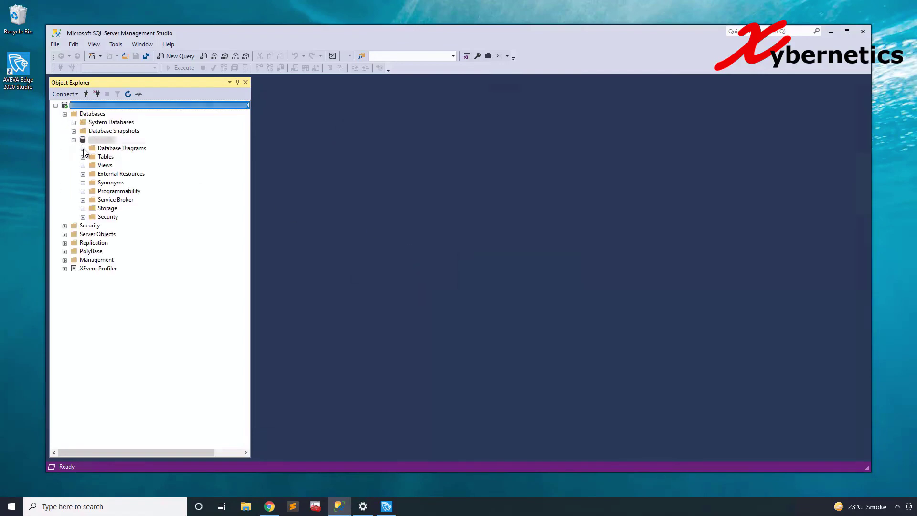
pyautogui.click(83, 157)
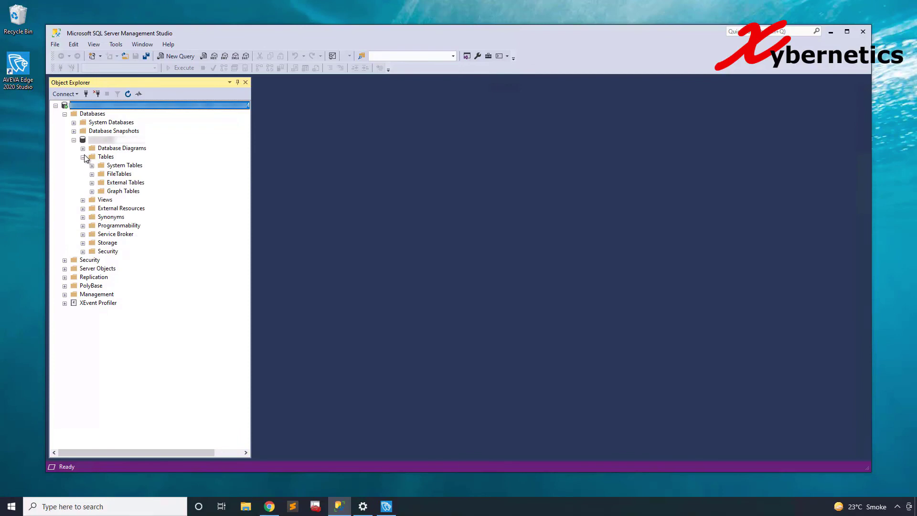
pyautogui.click(82, 157)
pyautogui.click(83, 149)
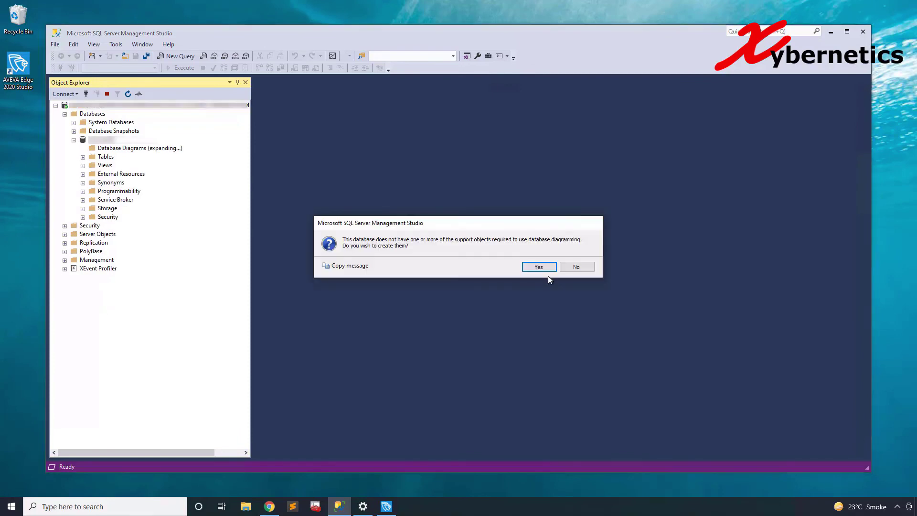
pyautogui.click(578, 267)
# - Snap Management Studio left and AVEVA Edge right, then run the AVEVA Edge project
pyautogui.press('super+Left')
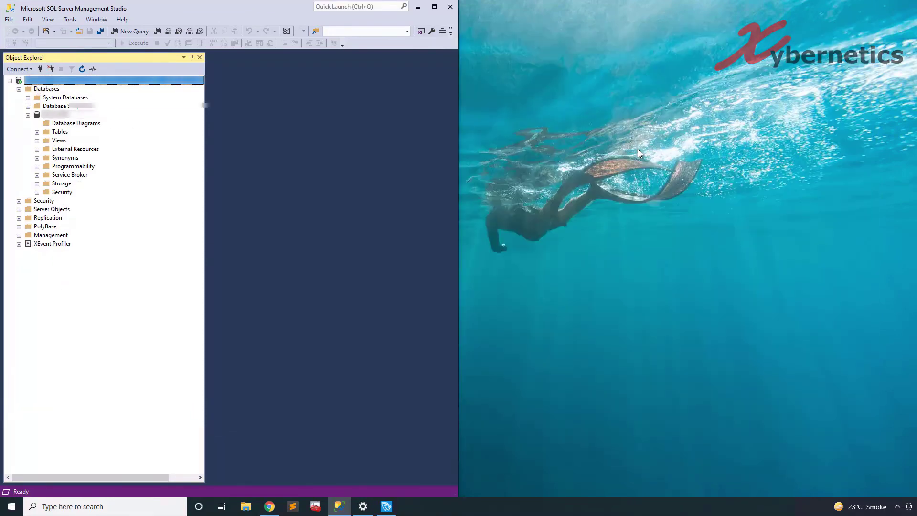
pyautogui.click(650, 151)
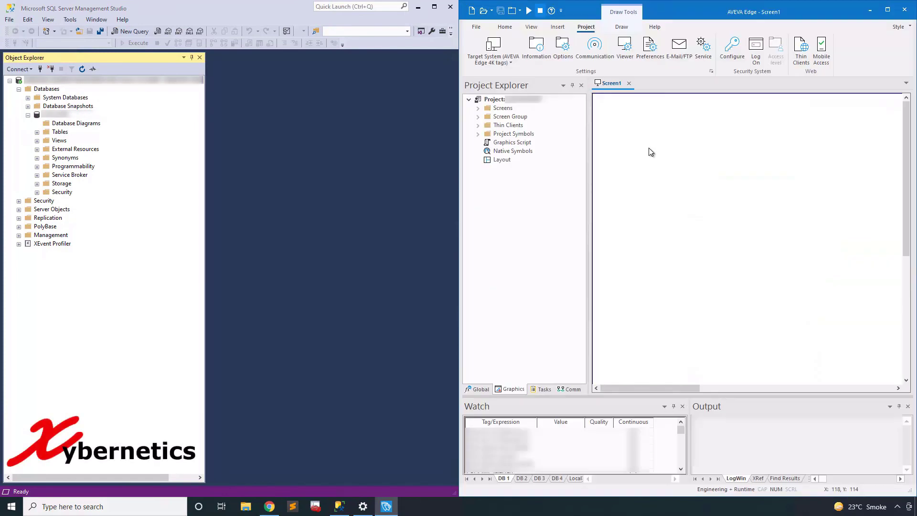
pyautogui.click(528, 12)
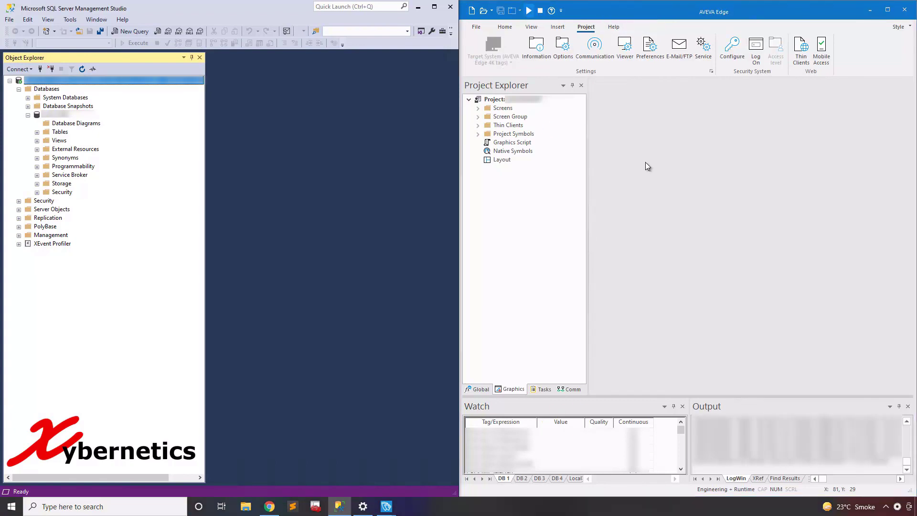
pyautogui.click(282, 121)
# - Refresh Databases and list SampleDB's new tables, including ALARMHISTORY and EVENTHISTORY
pyautogui.rightClick(54, 92)
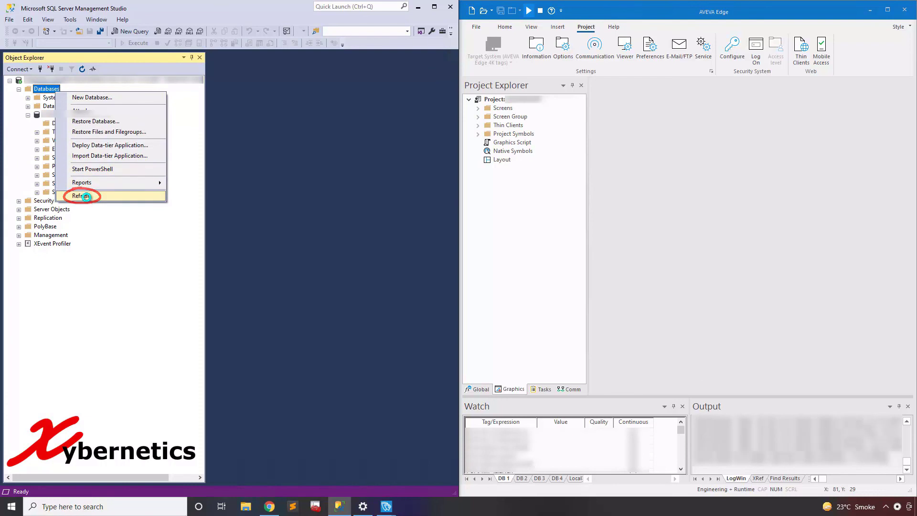
pyautogui.click(88, 196)
pyautogui.click(28, 115)
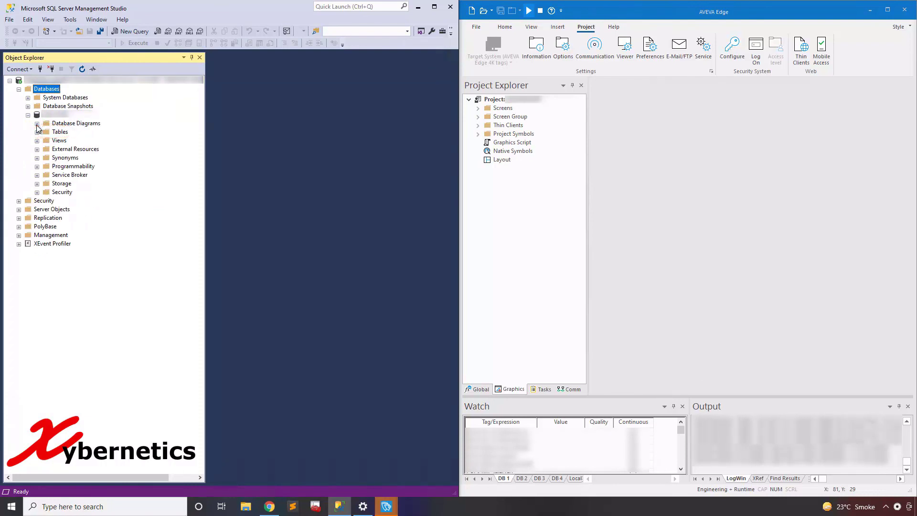
pyautogui.click(38, 133)
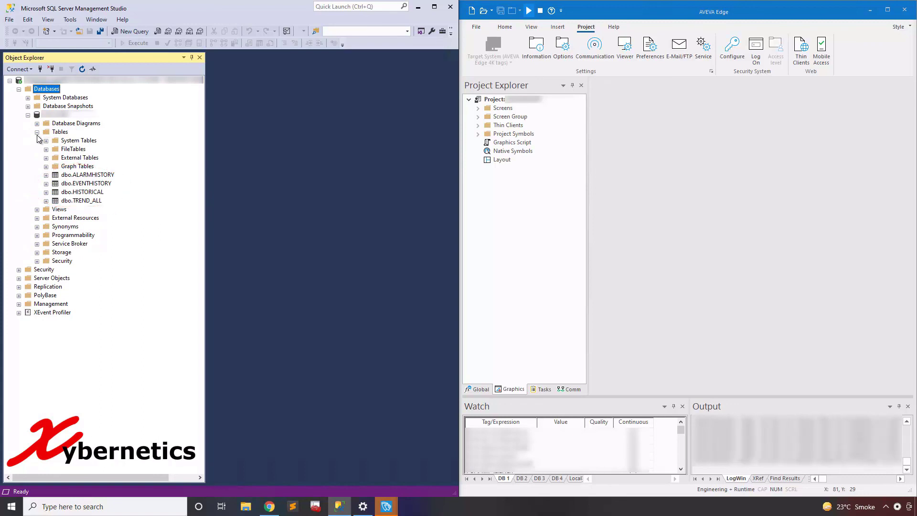
pyautogui.click(101, 184)
pyautogui.click(102, 175)
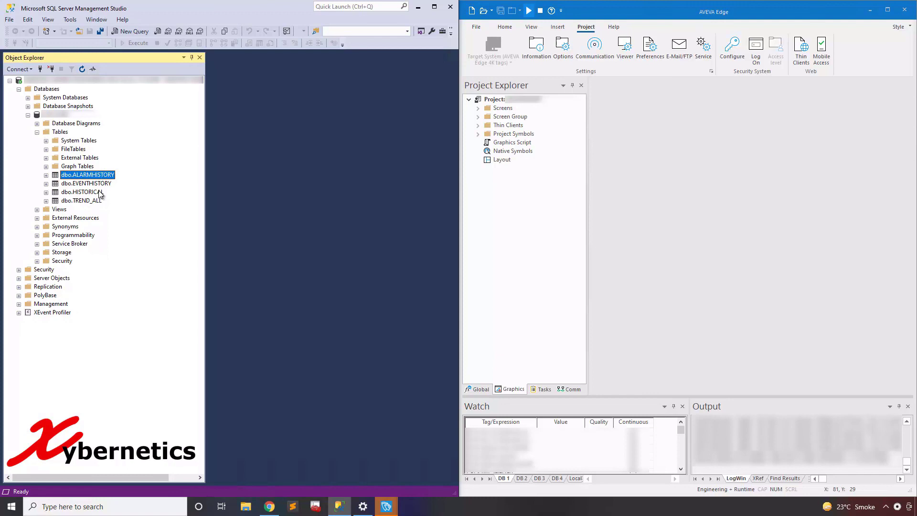
# - Select the top 1000 rows of dbo.HISTORICAL to view its logged row
pyautogui.doubleClick(99, 193)
pyautogui.rightClick(95, 194)
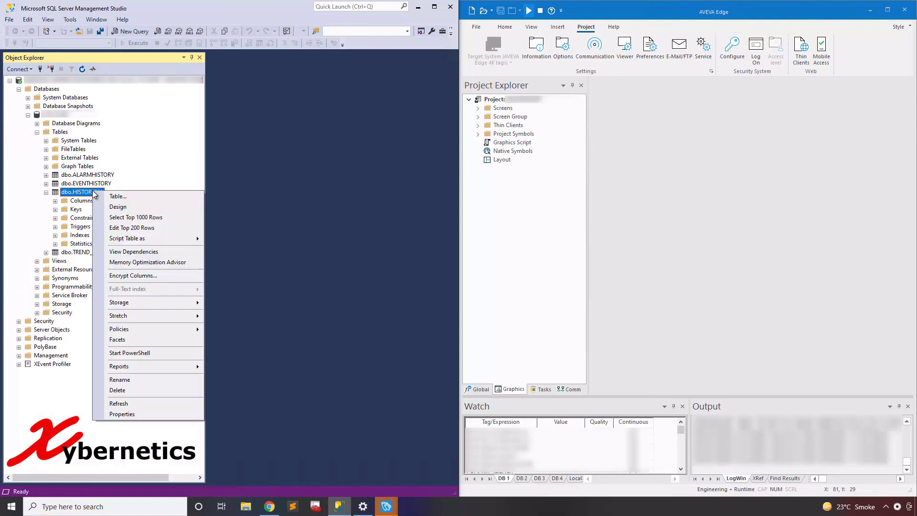
pyautogui.click(135, 217)
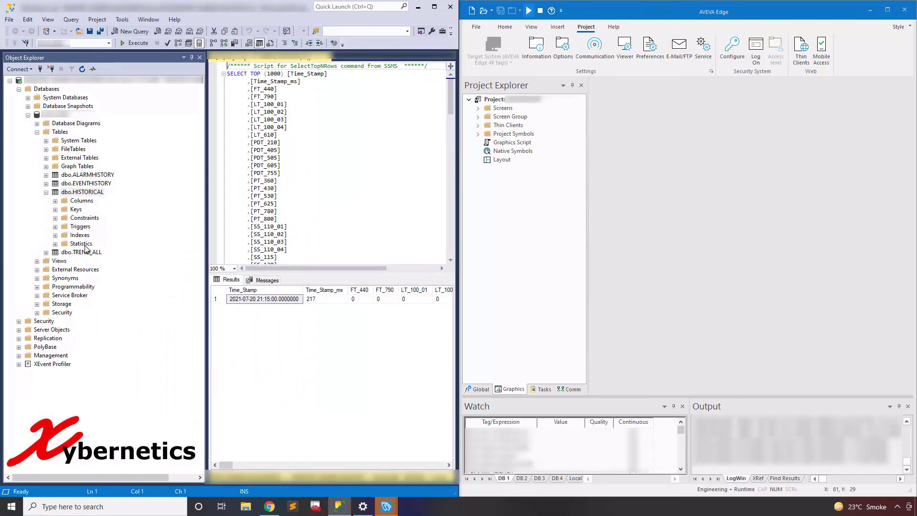
# - Query the top 1000 rows of dbo.EVENTHISTORY and scroll through the 2021-07-20 events
pyautogui.click(46, 192)
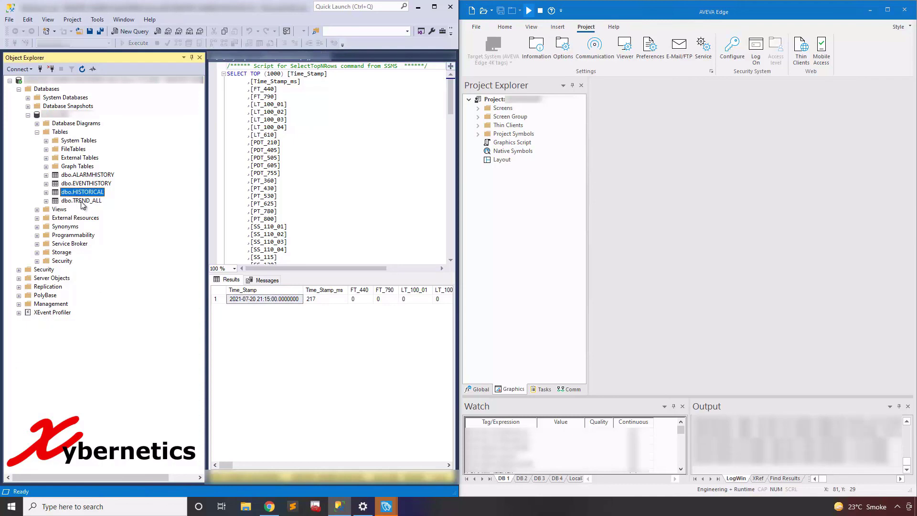
pyautogui.rightClick(86, 183)
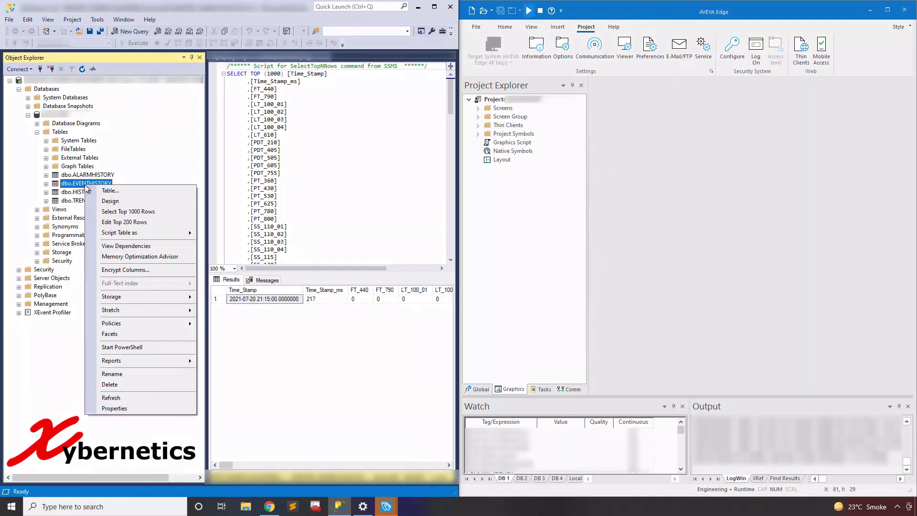
pyautogui.click(126, 212)
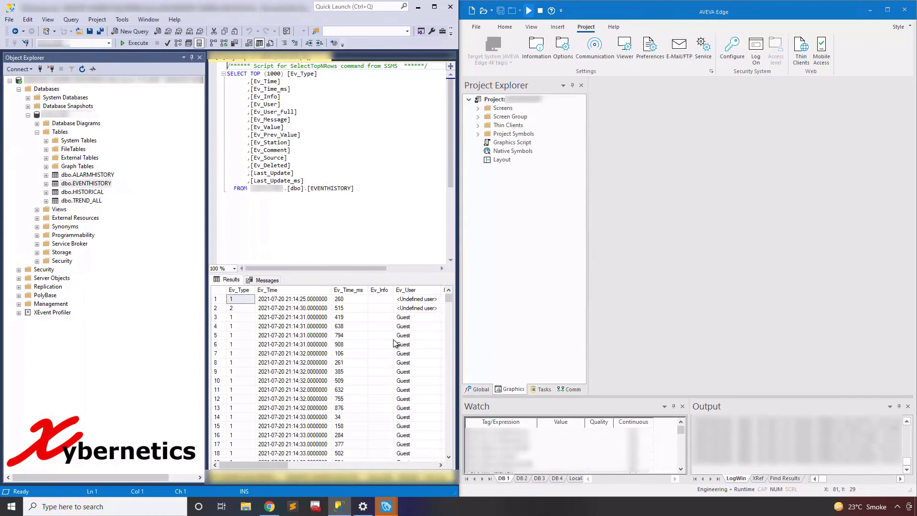
pyautogui.scroll(-14, 401, 336)
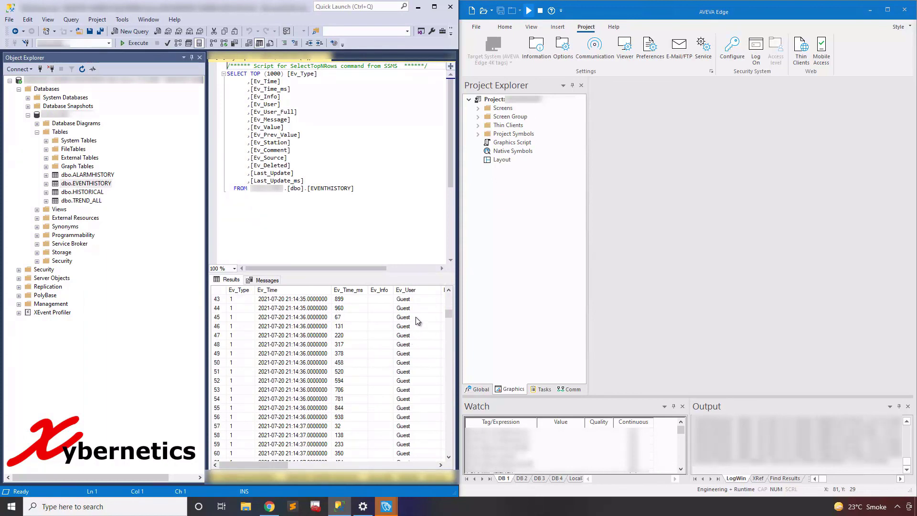
# - Close the dbo.EVENTHISTORY and dbo.HISTORICAL query windows
pyautogui.click(329, 61)
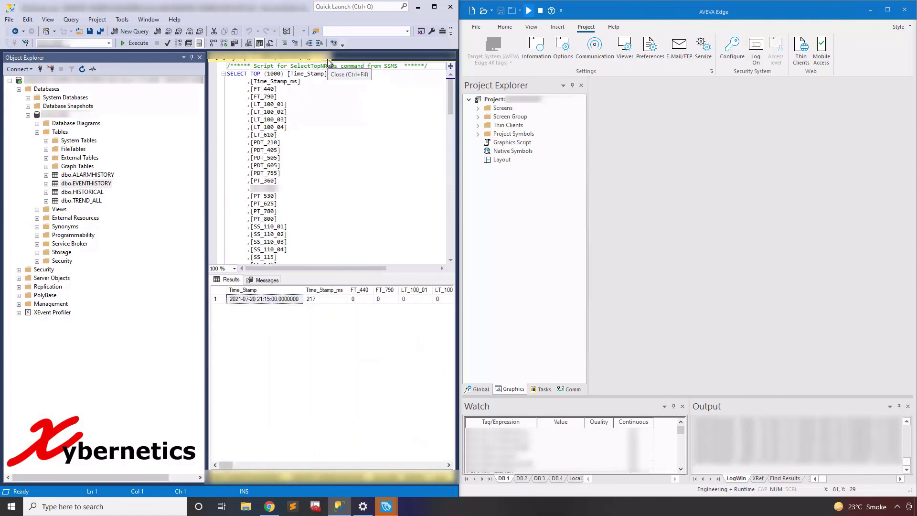
pyautogui.click(328, 60)
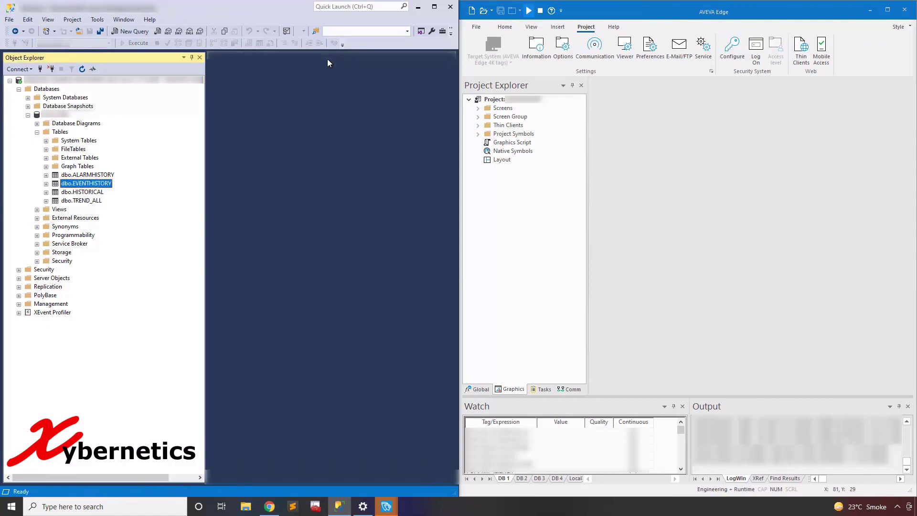